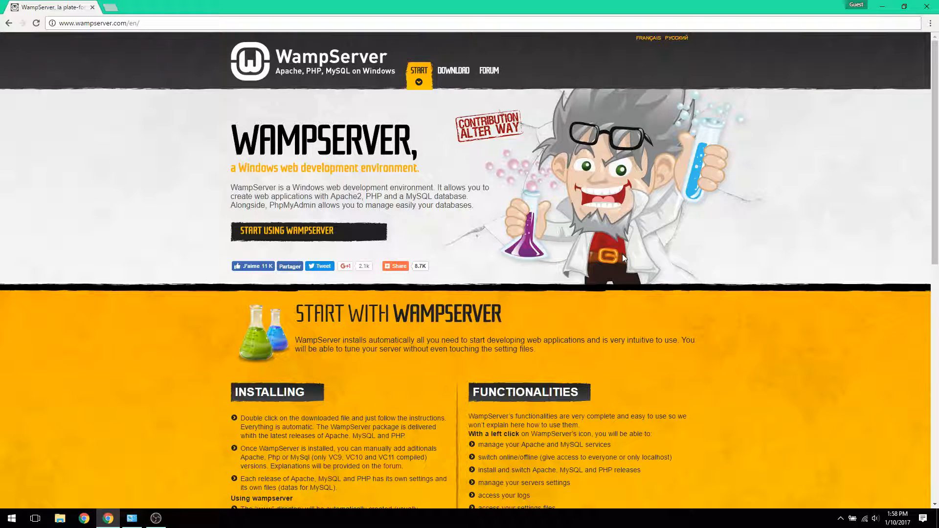
Find the WampServer downloads, and check in Control Panel's system information whether Windows is 32-bit or 64-bit.
scroll(623, 256, "down", 7)
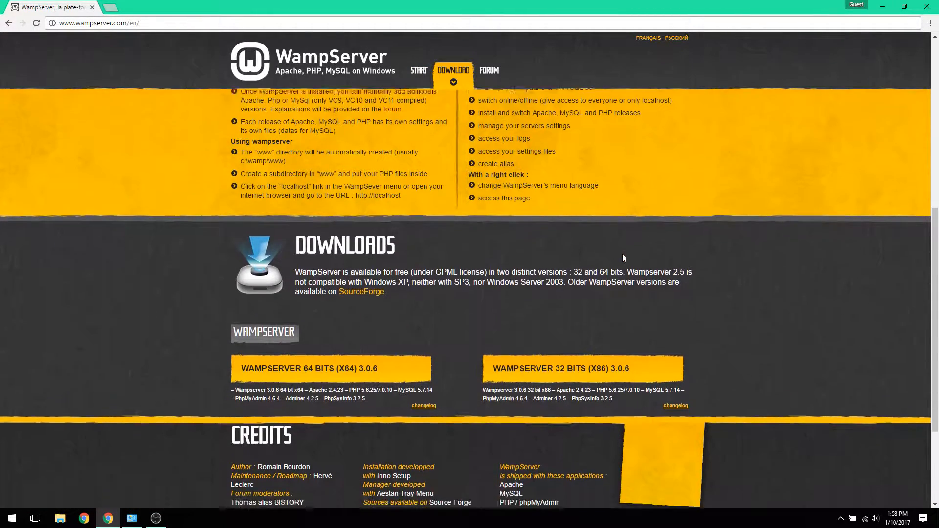
scroll(622, 253, "down", 2)
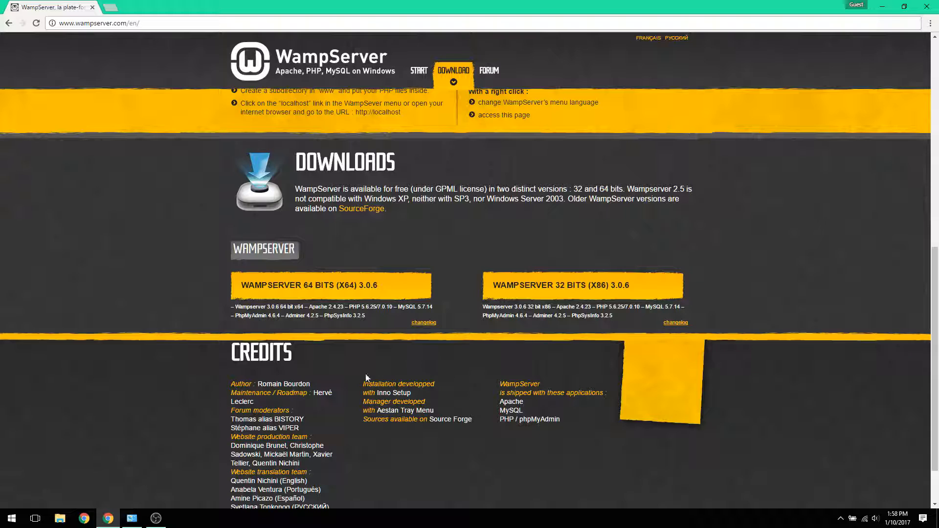
left_click(132, 518)
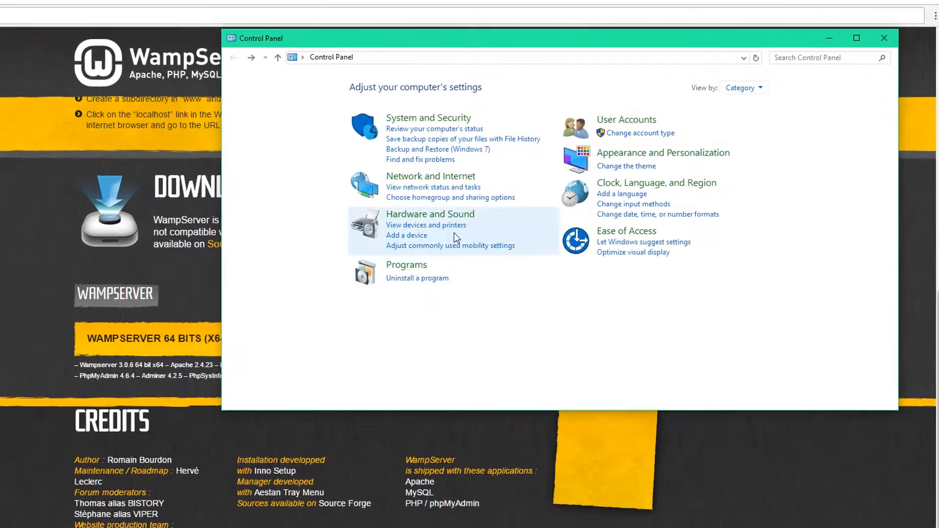
left_click(444, 119)
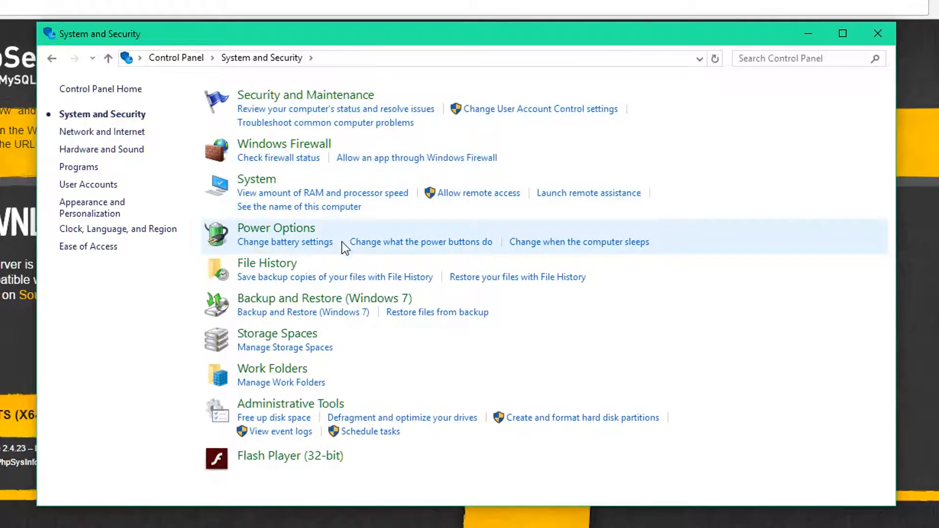
left_click(292, 198)
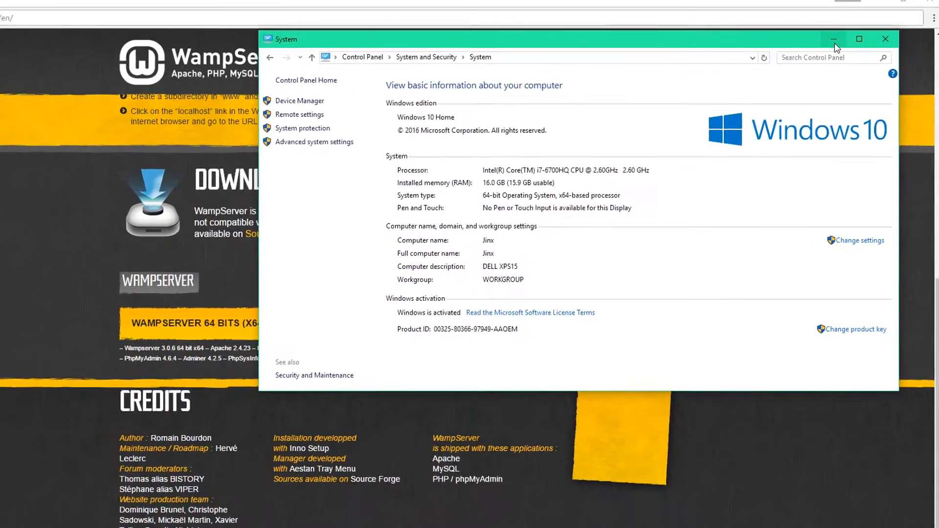
left_click(808, 33)
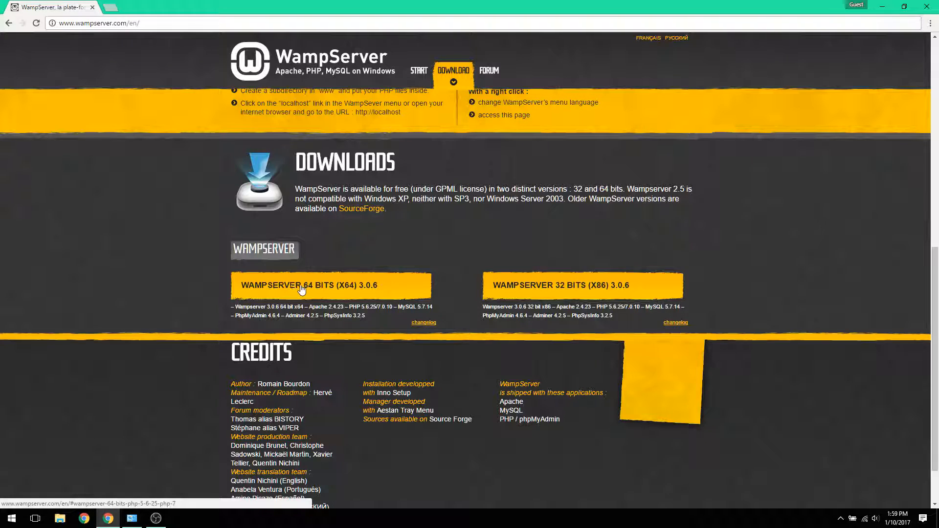
Download WampServer 64 bits (X64) 3.0.6 directly, without filling in the form.
left_click(300, 284)
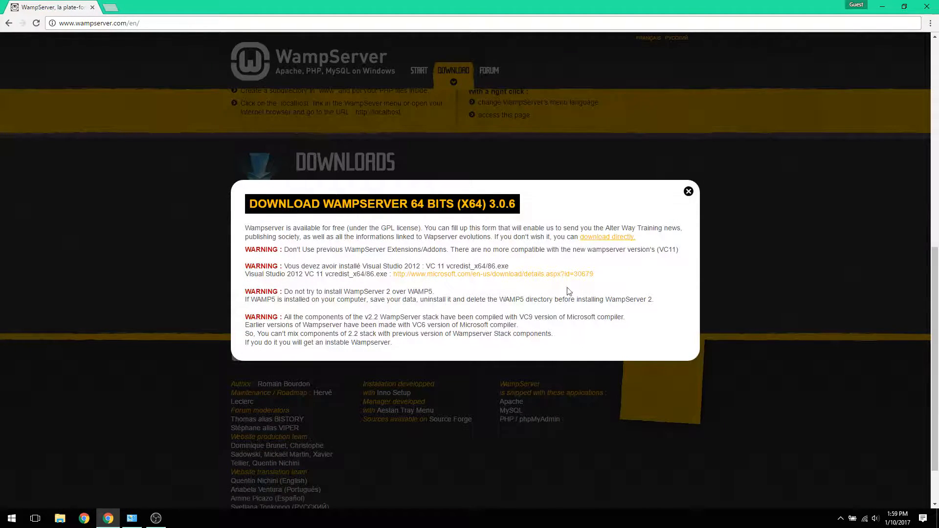
left_click(599, 240)
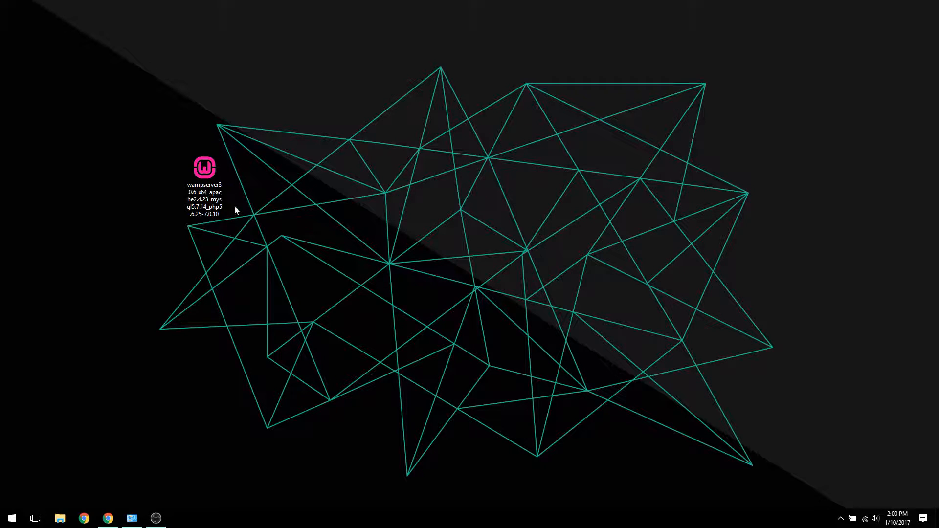
Launch the downloaded WampServer installer from the desktop and choose English as the setup language.
left_click(206, 188)
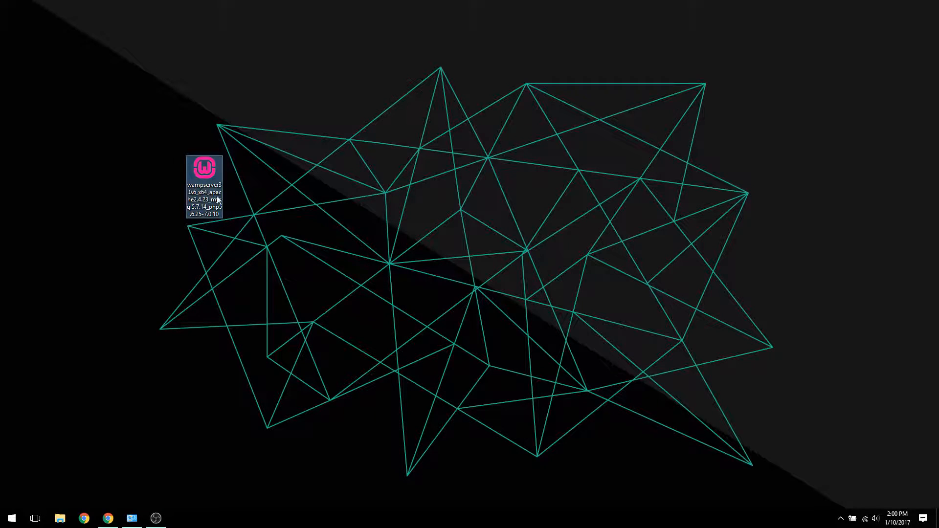
left_click(351, 279)
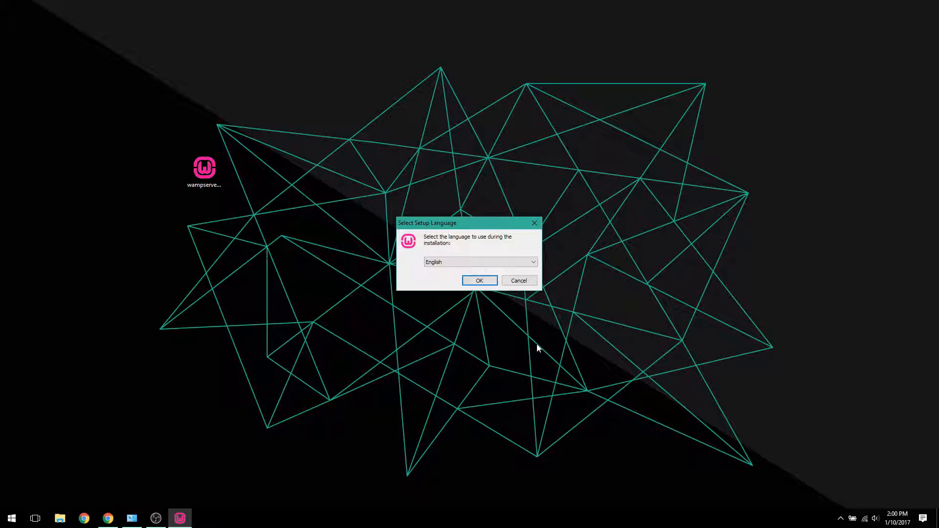
left_click(505, 261)
left_click(506, 262)
left_click(481, 280)
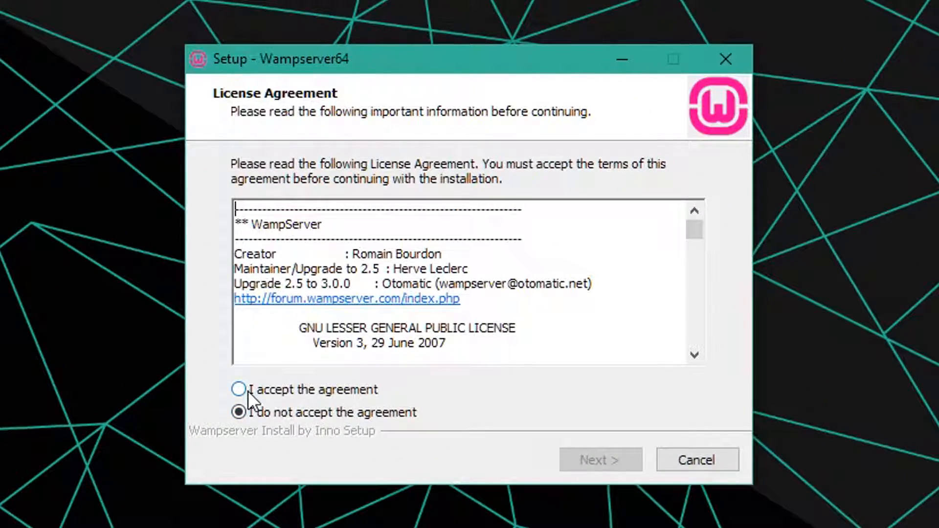
Accept the license agreement and proceed past the setup information about required packages.
left_click(248, 392)
left_click(628, 455)
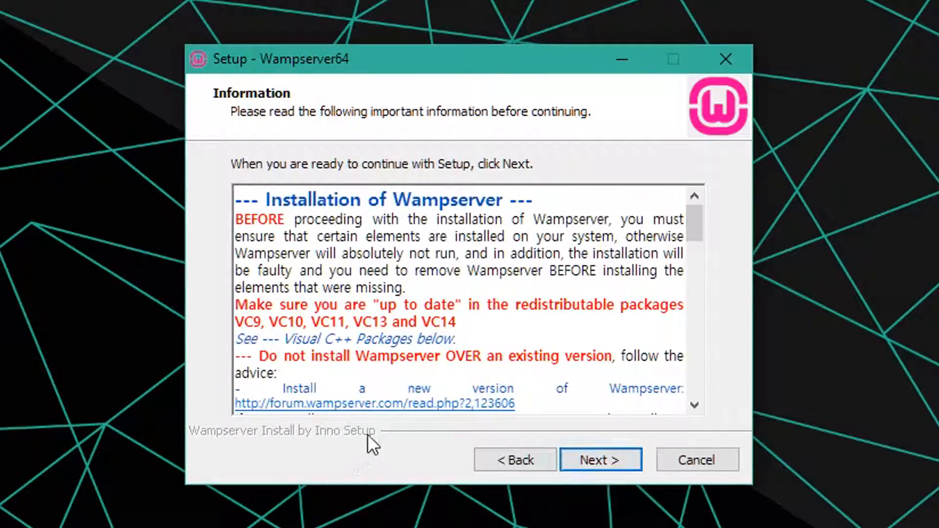
scroll(486, 266, "down", 15)
left_click(600, 461)
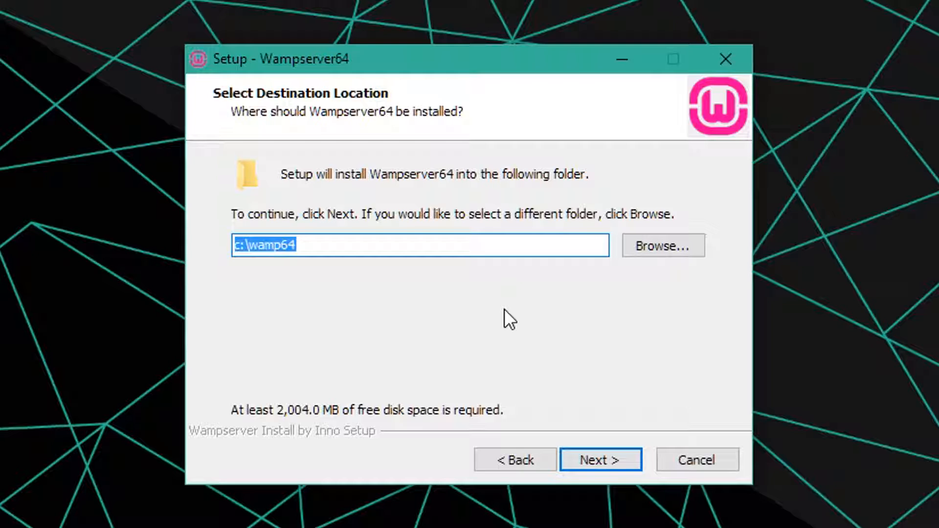
Keep the destination c:\wamp64 and the Start Menu folder Wampserver64, and start the installation.
left_click(614, 462)
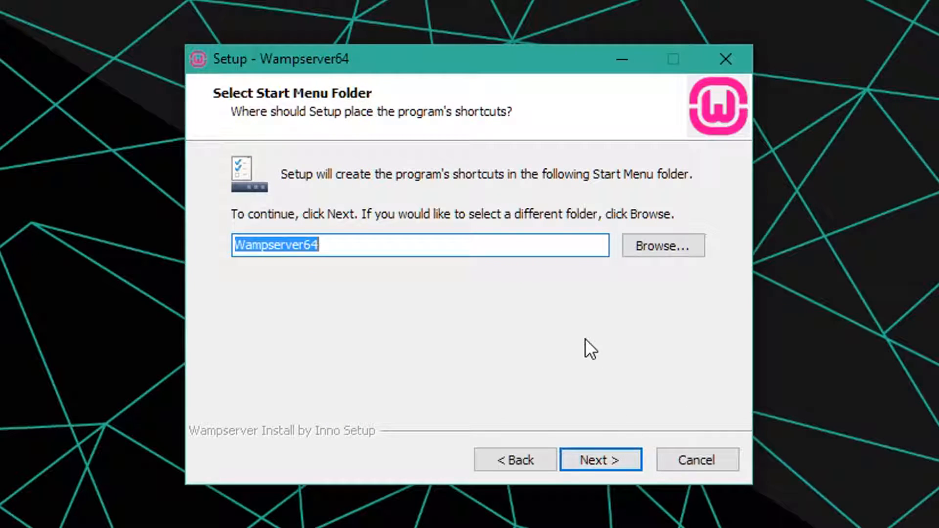
left_click(628, 460)
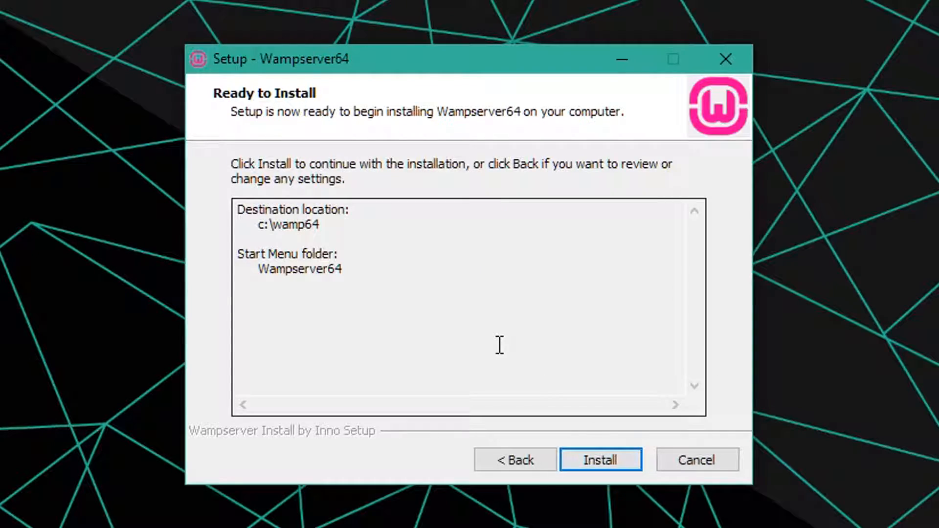
left_click(627, 455)
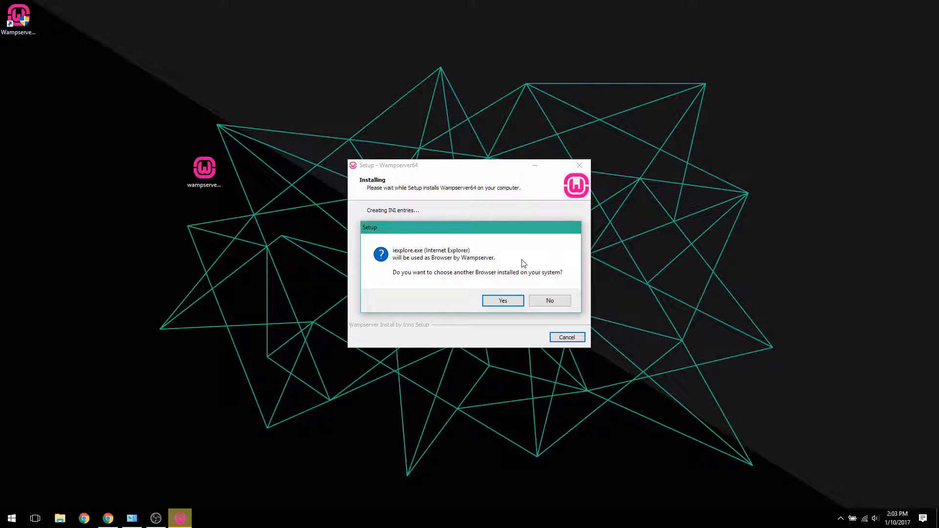
Set WampServer's browser to chrome from Program Files (x86)\Google\Chrome\Application and keep Notepad as its text editor.
left_click(514, 304)
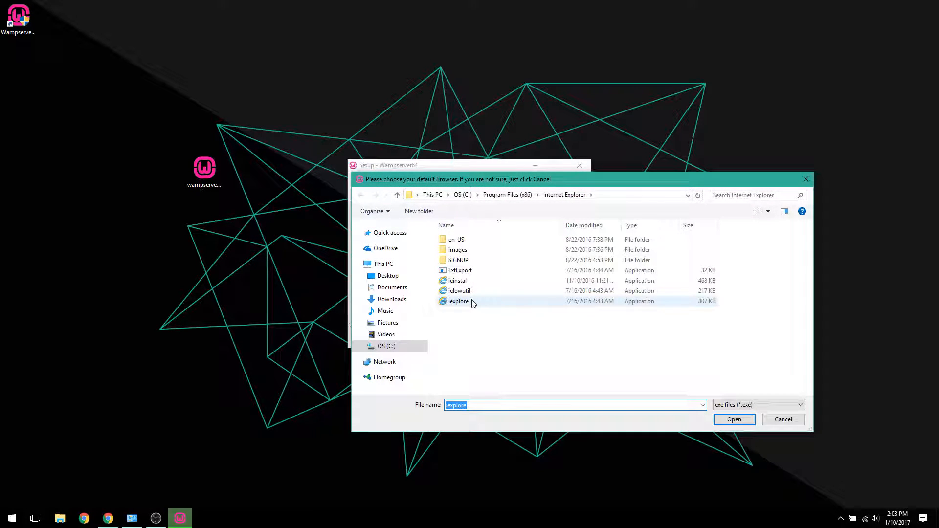
left_click(462, 195)
double_click(476, 291)
scroll(484, 297, "down", 2)
scroll(489, 309, "up", 2)
scroll(496, 305, "down", 6)
key("BackSpace")
double_click(495, 295)
scroll(492, 273, "down", 3)
double_click(492, 274)
double_click(499, 240)
double_click(494, 240)
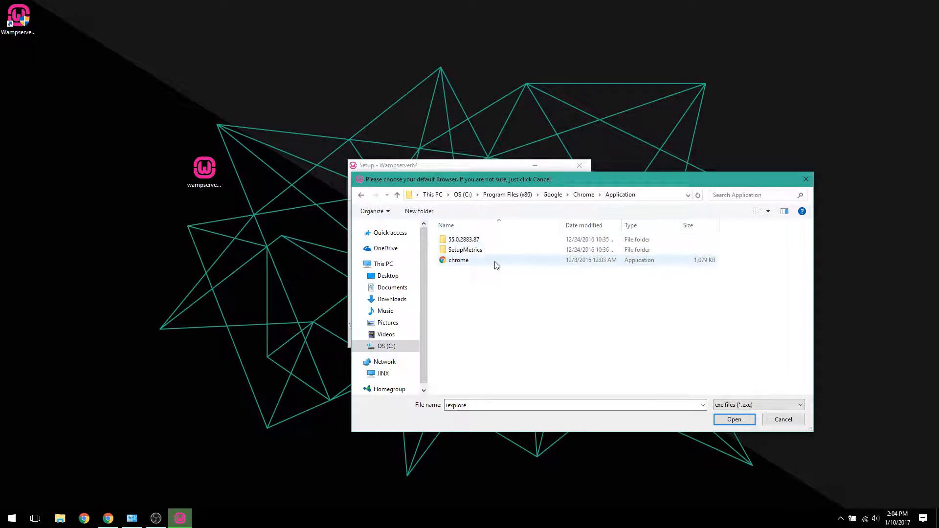
left_click(493, 260)
left_click(735, 419)
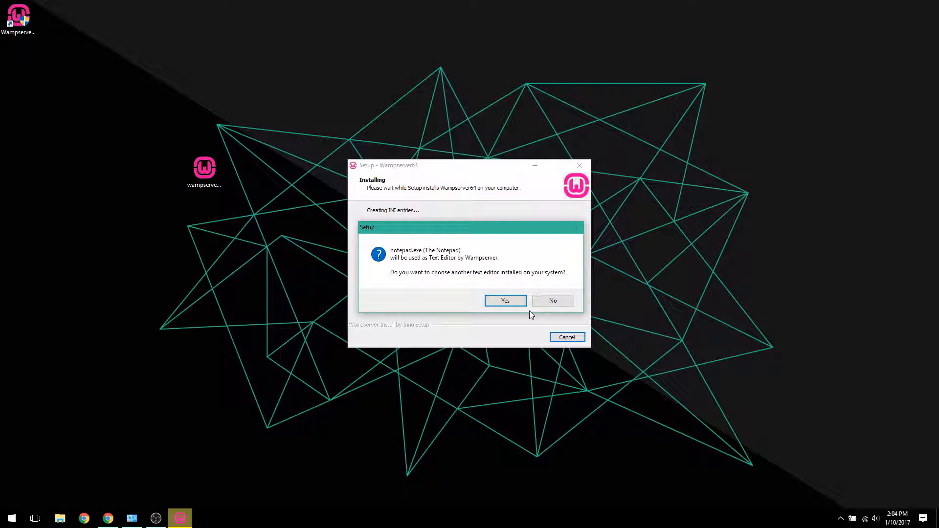
left_click(555, 304)
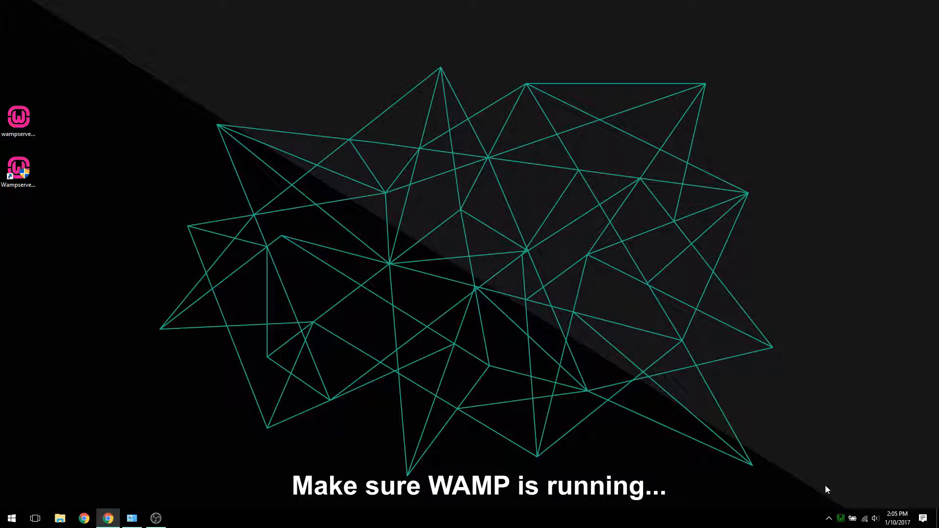
Open phpMyAdmin from the running WampServer.
mouse_move(839, 520)
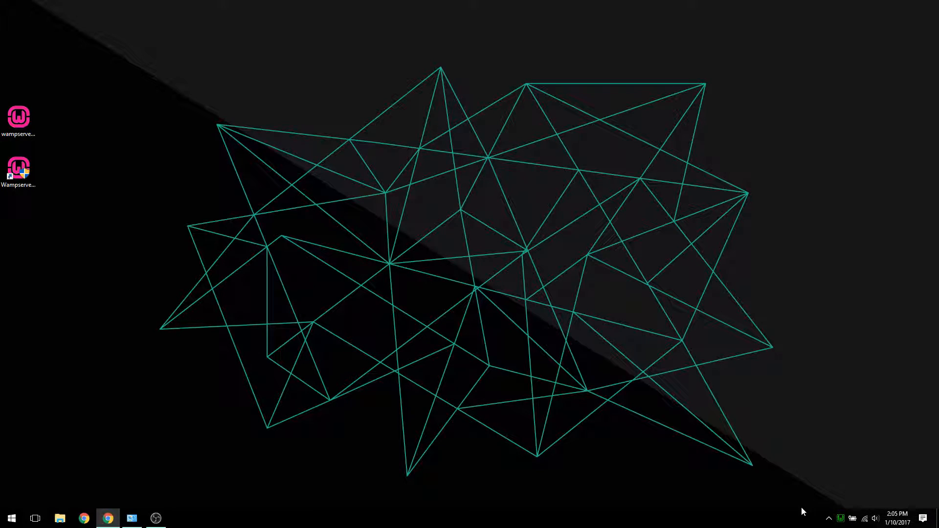
left_click(842, 520)
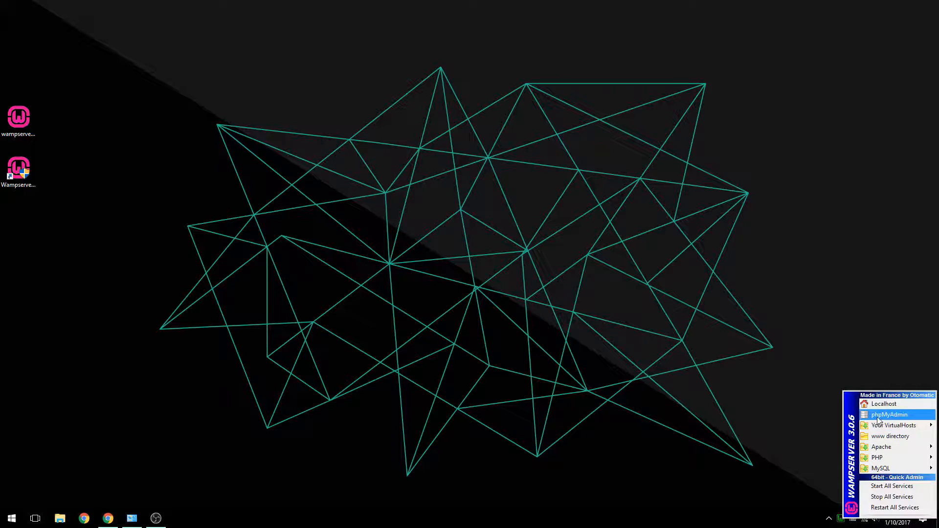
left_click(877, 416)
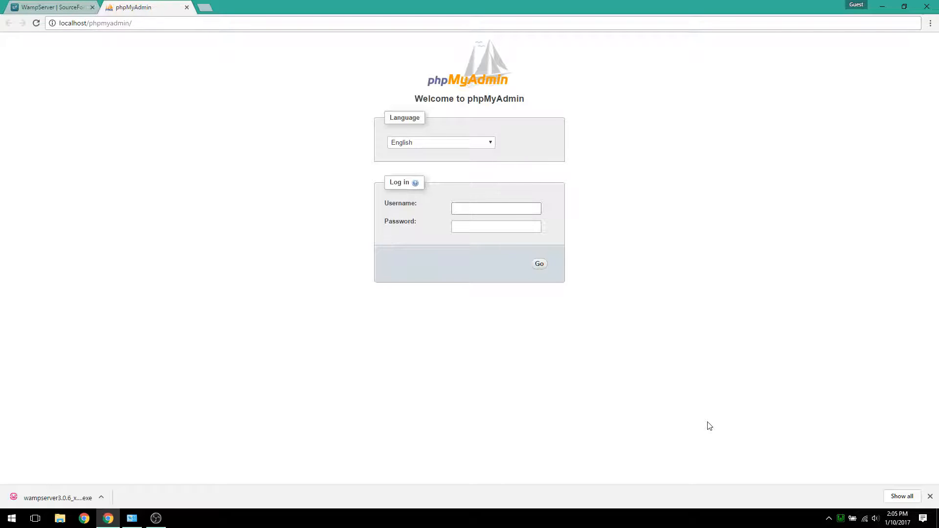
Log in to phpMyAdmin with the username root, leaving the password blank.
type("oot")
key("Tab")
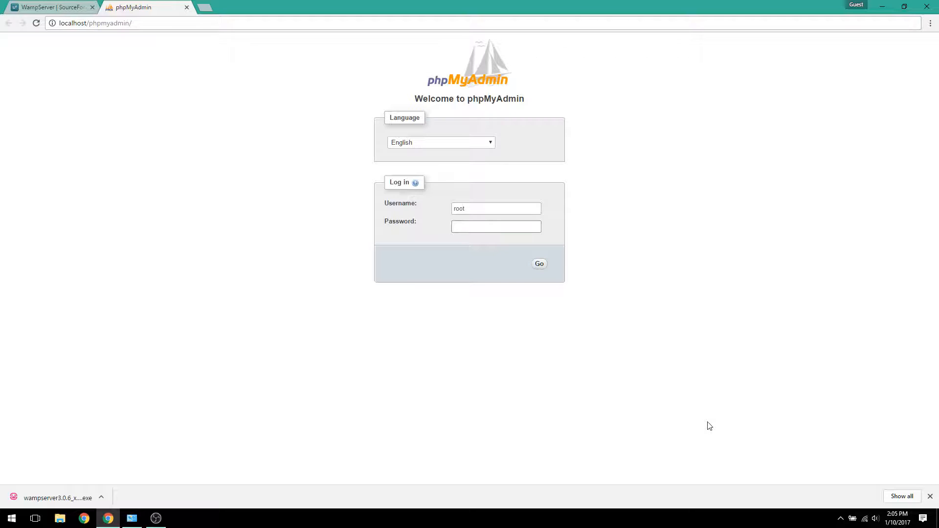
left_click(539, 266)
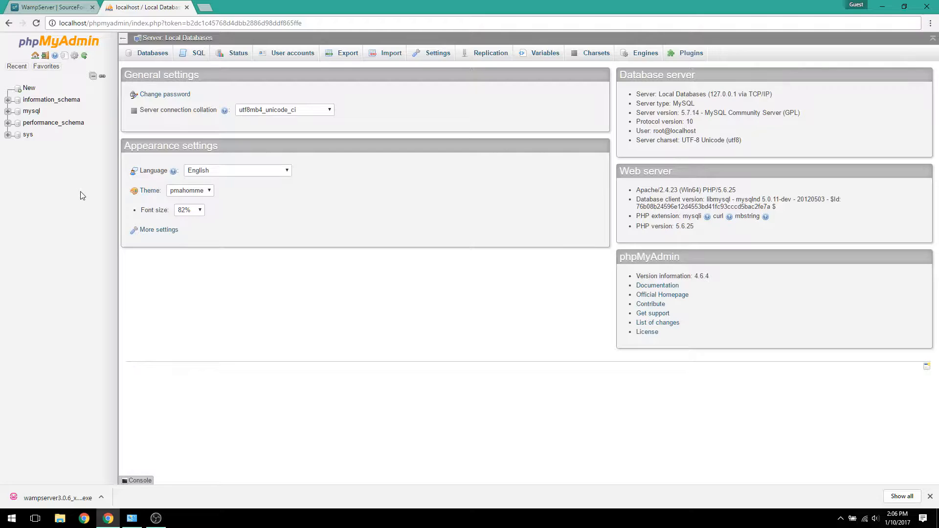
Switch to File Explorer and open the www folder inside C:\wamp64.
left_click(62, 519)
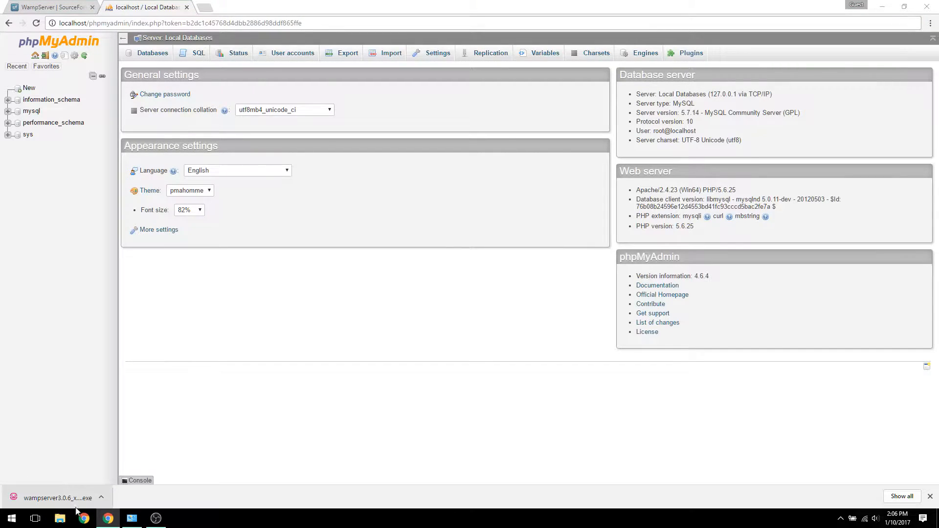
left_click(372, 292)
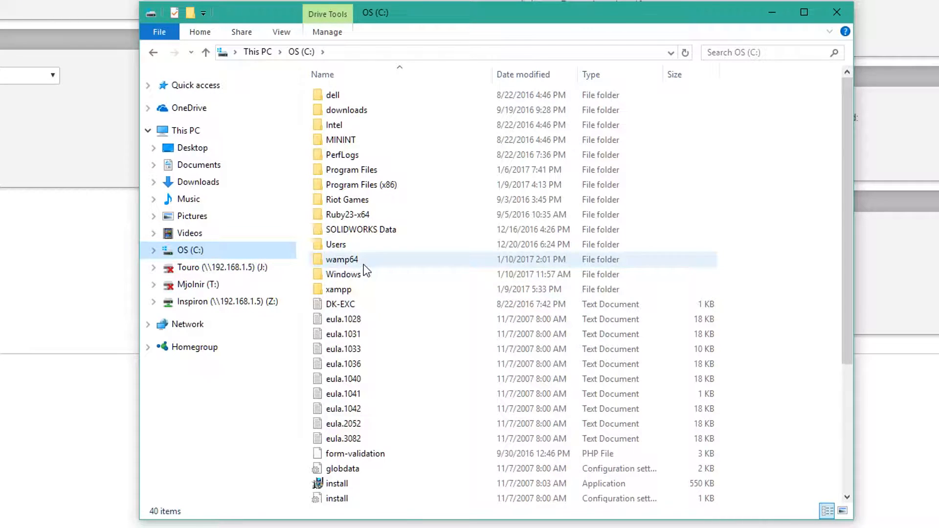
double_click(363, 263)
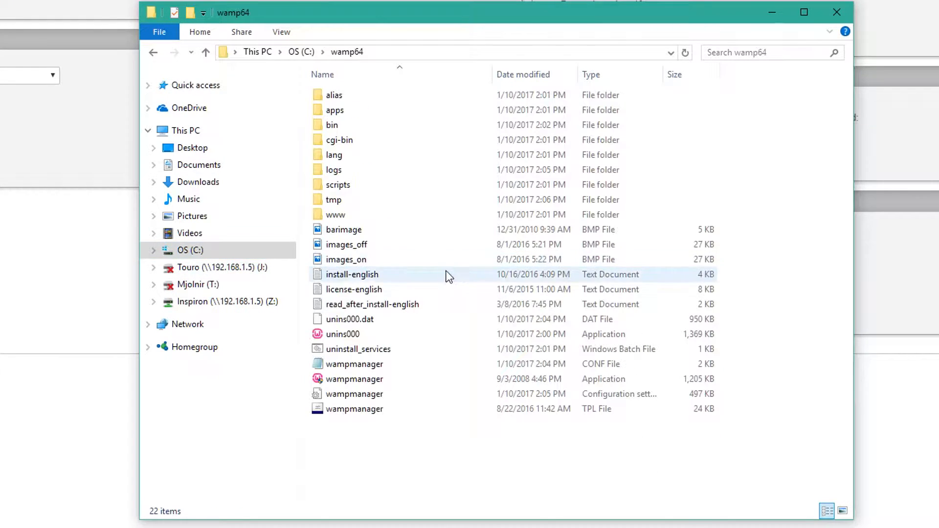
double_click(362, 215)
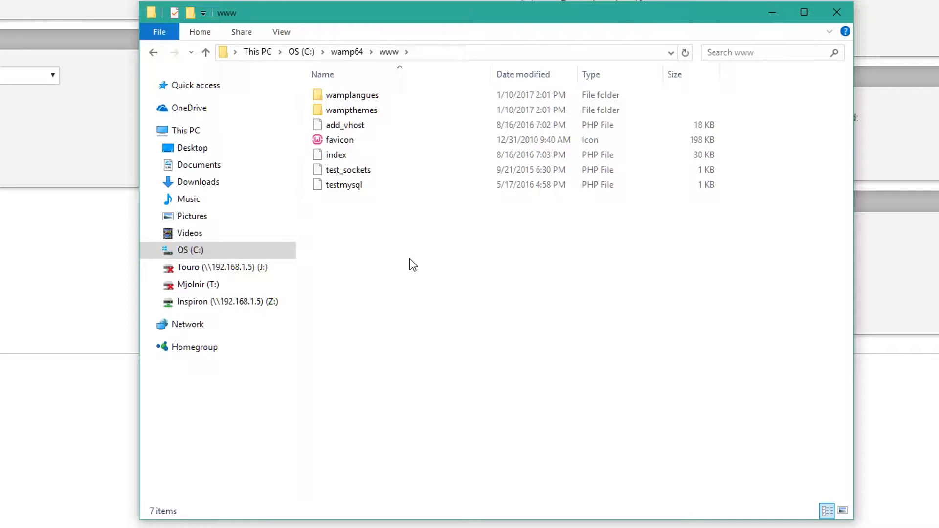
Create a folder named project1 in the www directory and open it.
key("ctrl+shift+n")
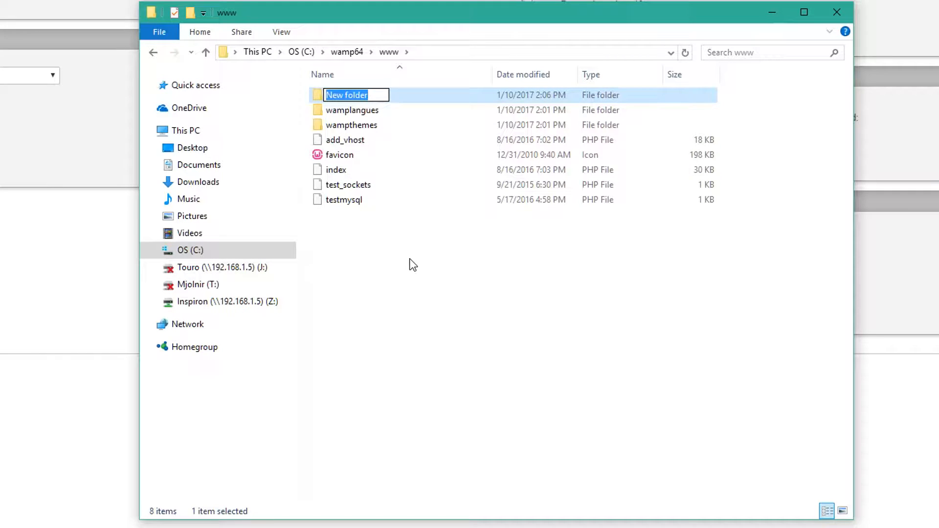
type("project1")
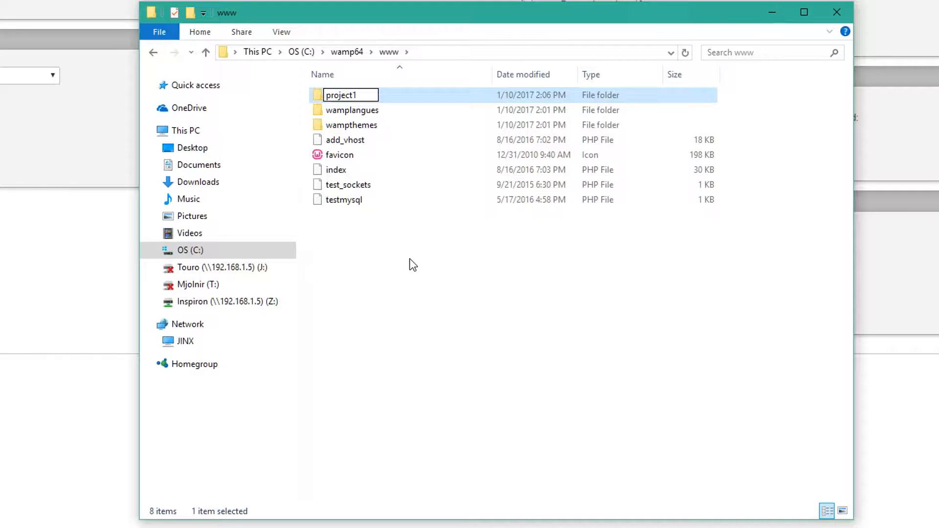
key("Return")
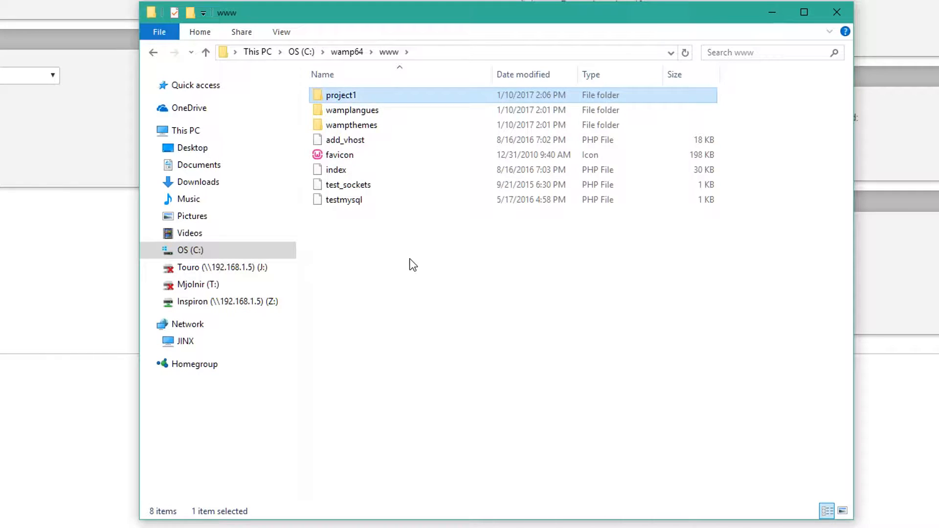
double_click(398, 94)
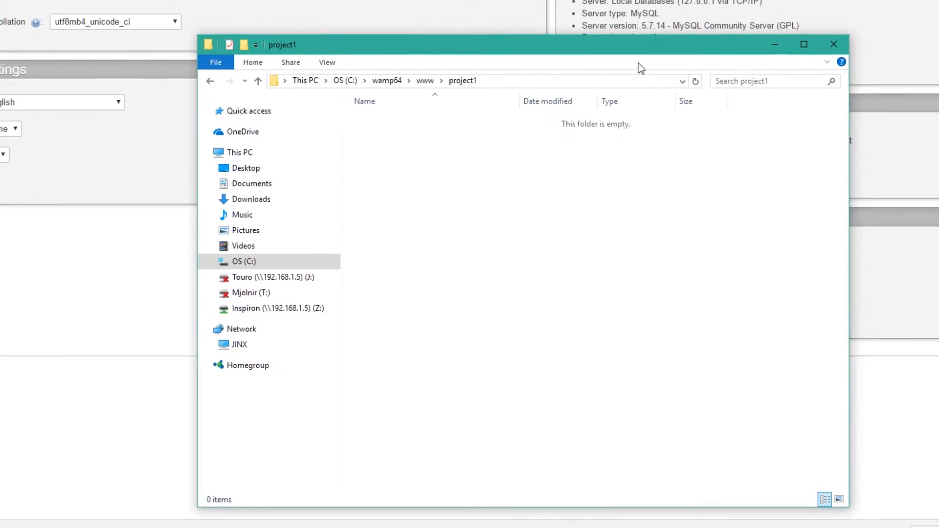
Return to Chrome and load localhost/project1 in a new browser tab.
left_click(772, 11)
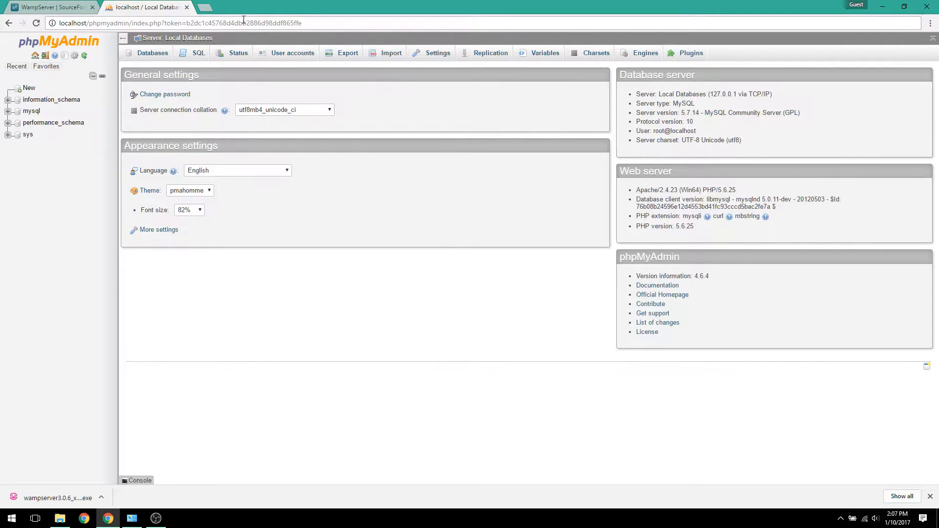
left_click(204, 7)
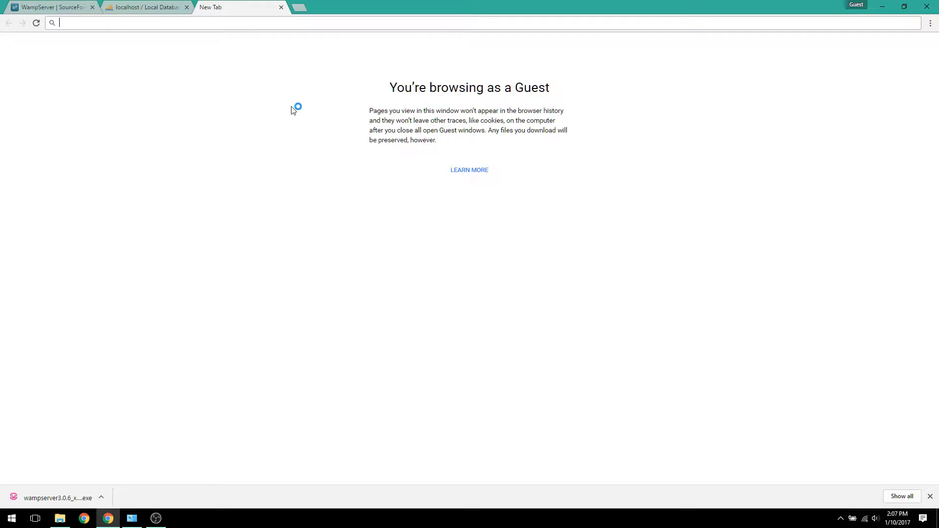
type("local")
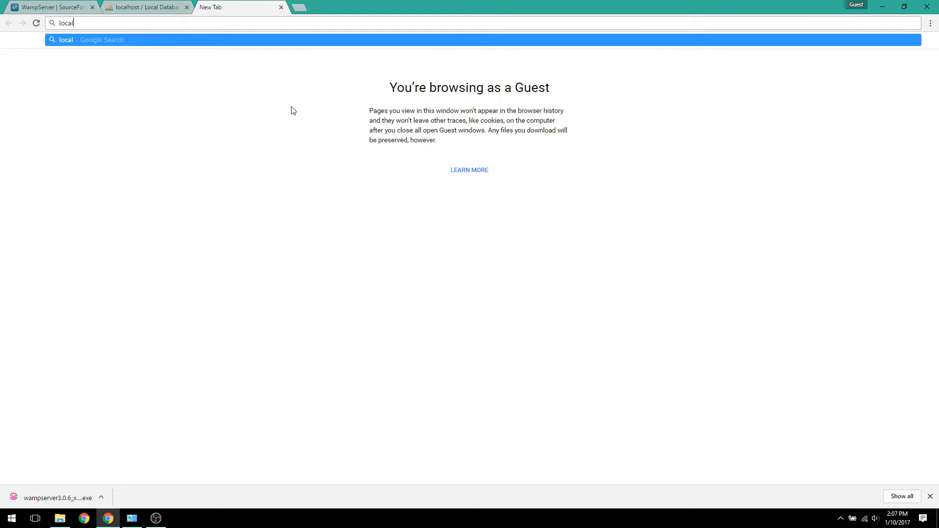
type("host/")
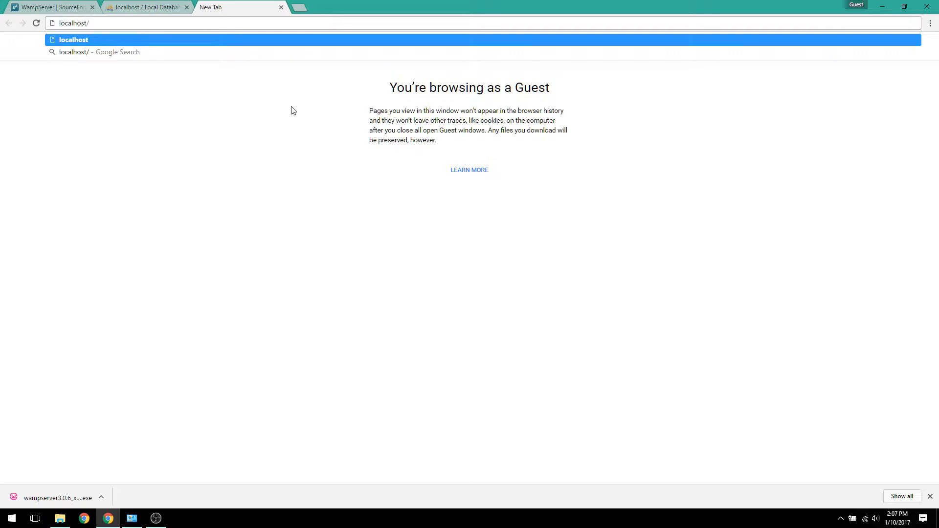
type("project1")
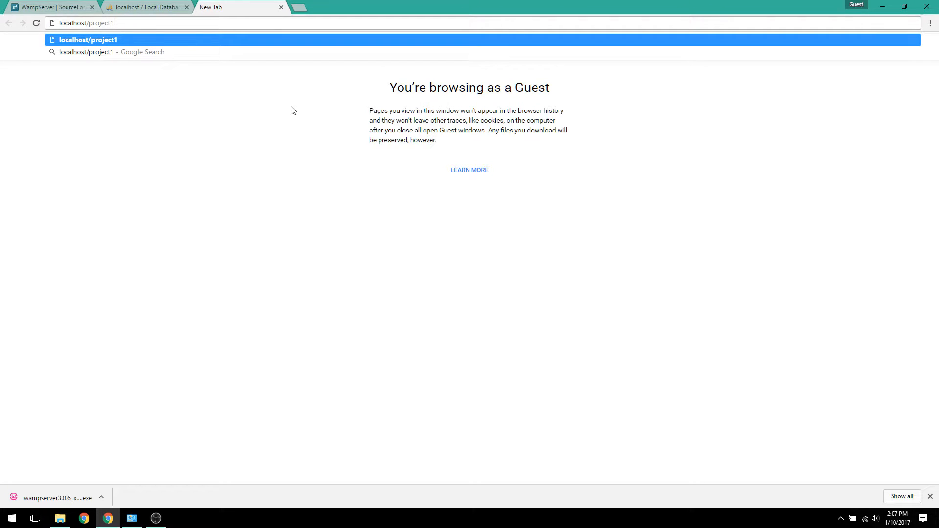
key("Return")
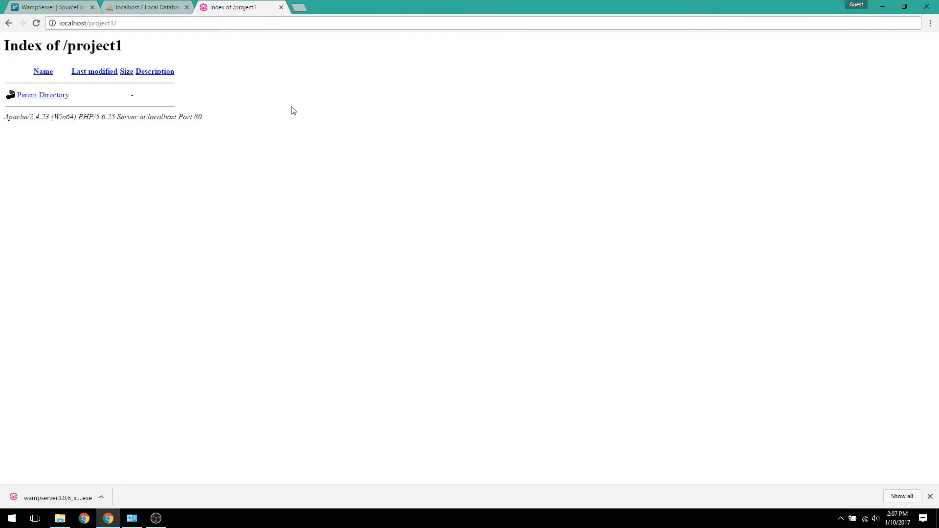
left_click_drag(42, 119, 195, 134)
left_click(198, 131)
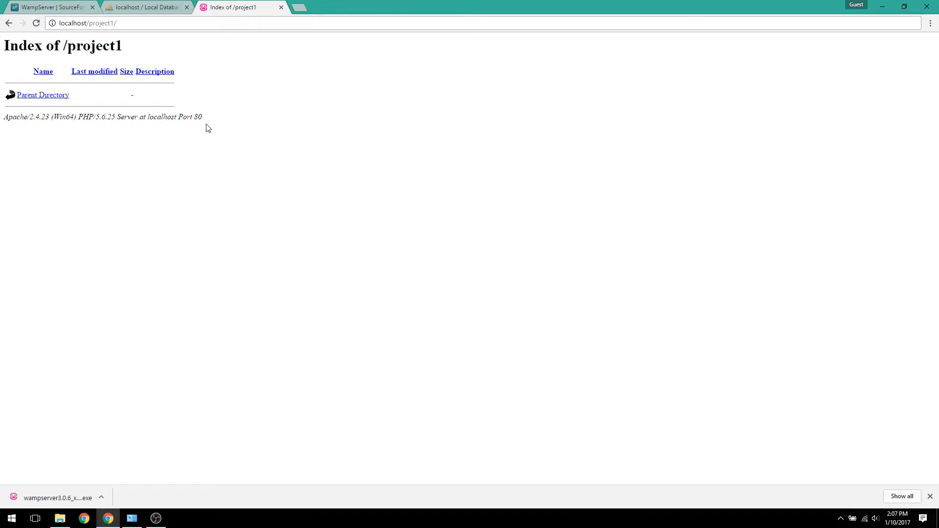